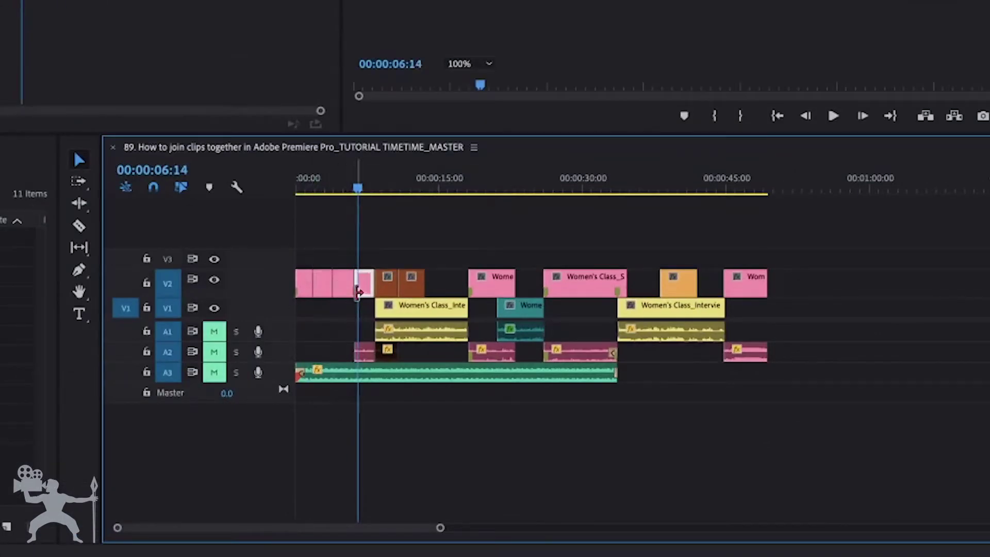
# Select the four pink opening clips on V2 and group them via the context menu.
pyautogui.click(361, 283)
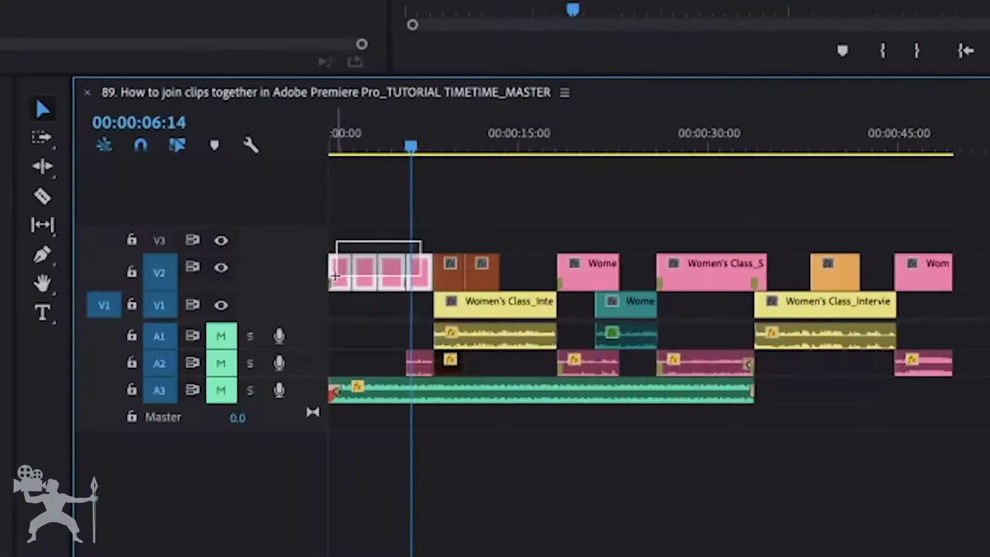
pyautogui.rightClick(376, 282)
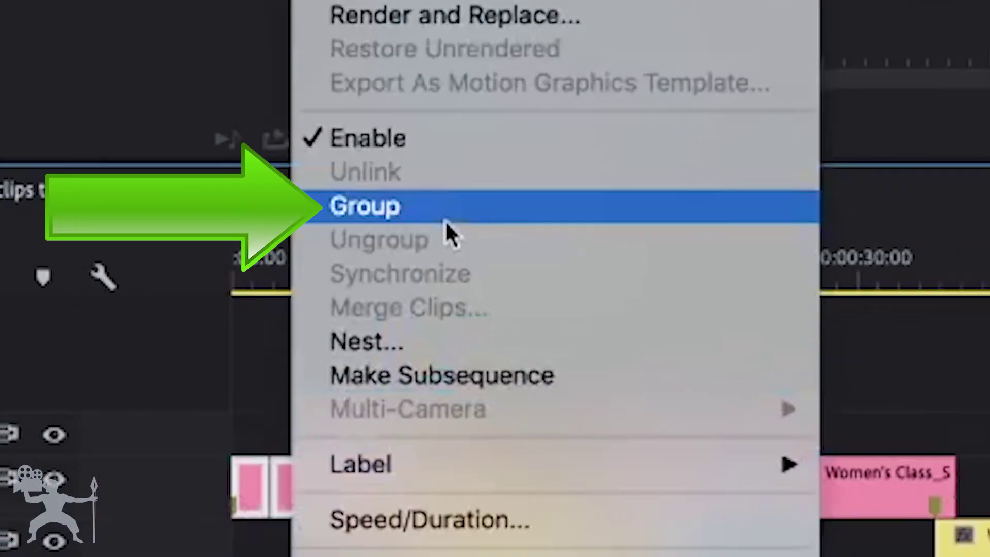
pyautogui.click(477, 88)
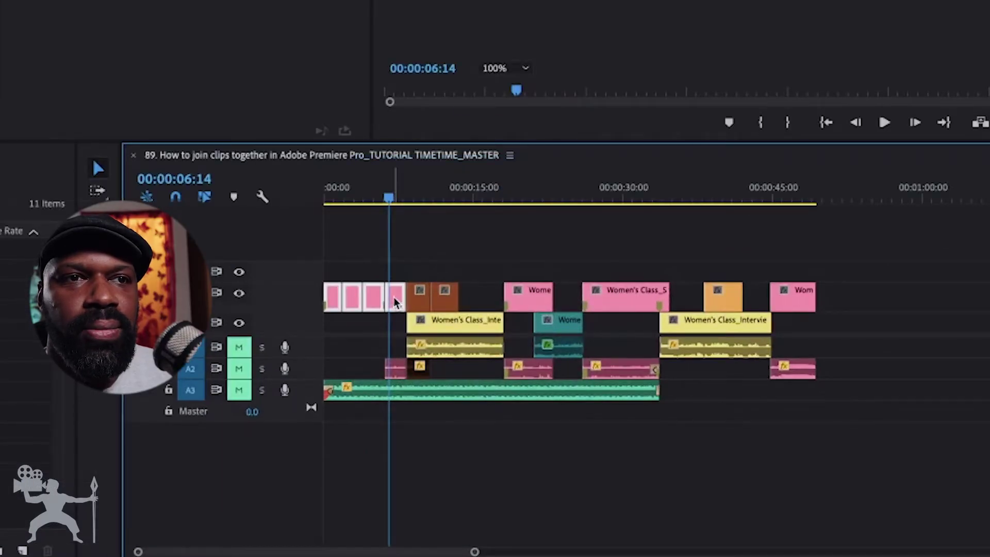
# Drag the pink clip group up onto V3 and back to the sequence start.
pyautogui.moveTo(396, 303); pyautogui.dragTo(544, 266)
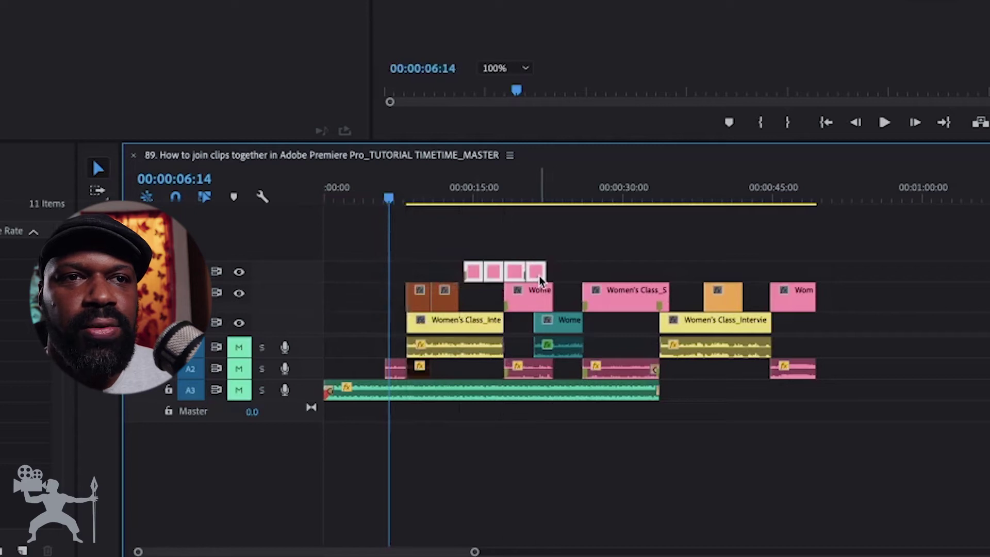
pyautogui.moveTo(640, 279); pyautogui.dragTo(516, 267)
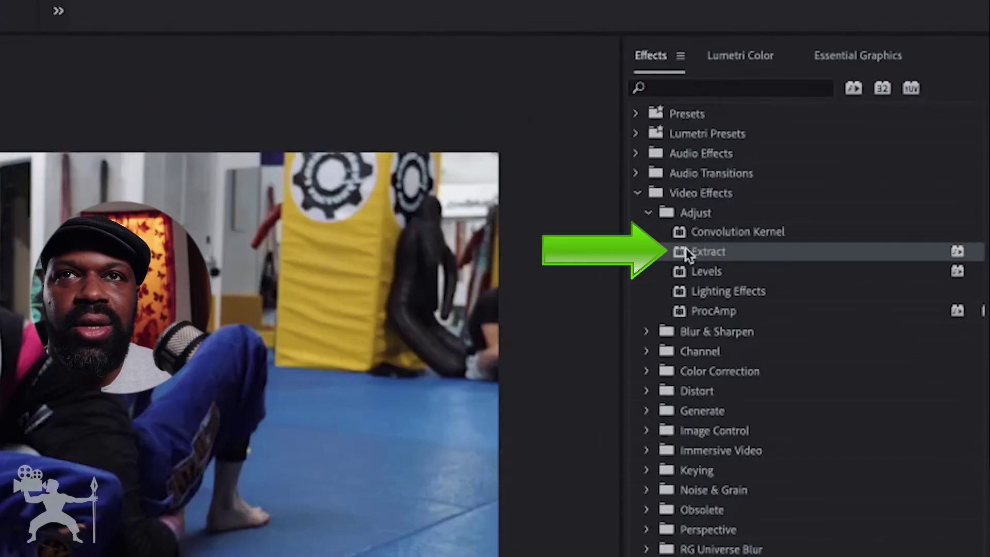
# Apply the Extract effect from Video Effects > Adjust to the V3 pink clip group.
pyautogui.click(682, 253)
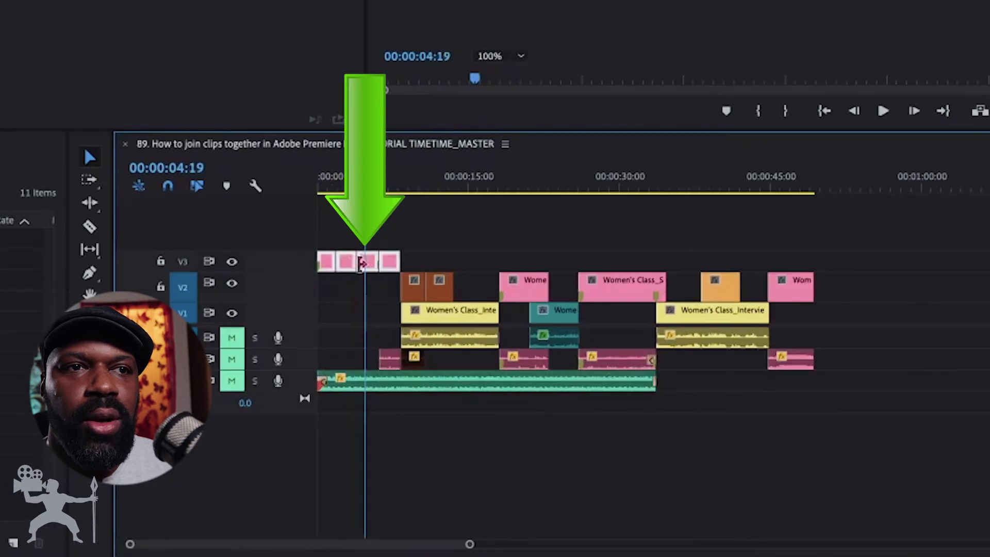
# Ungroup the V3 pink clips and select one to confirm its Extract effect remains.
pyautogui.rightClick(348, 270)
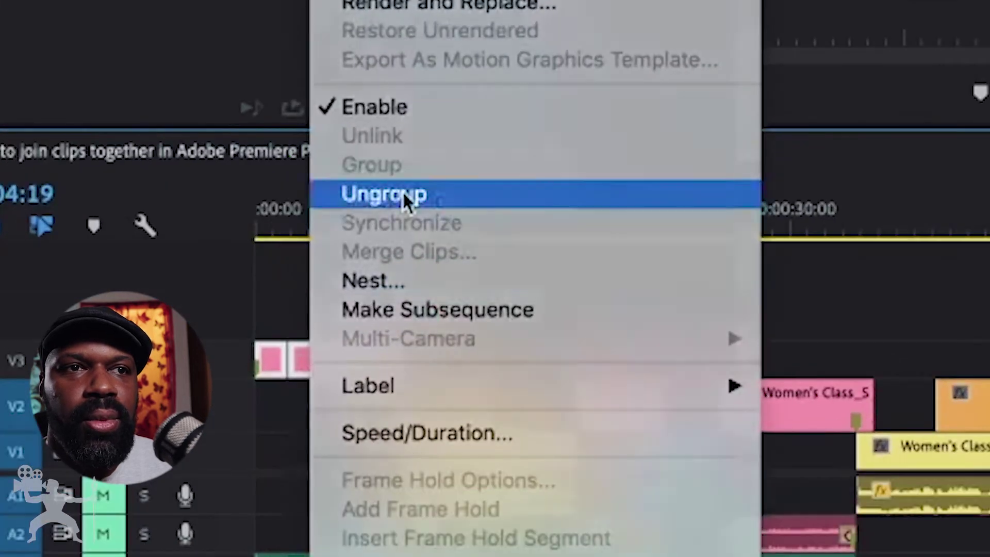
pyautogui.click(394, 240)
pyautogui.click(387, 191)
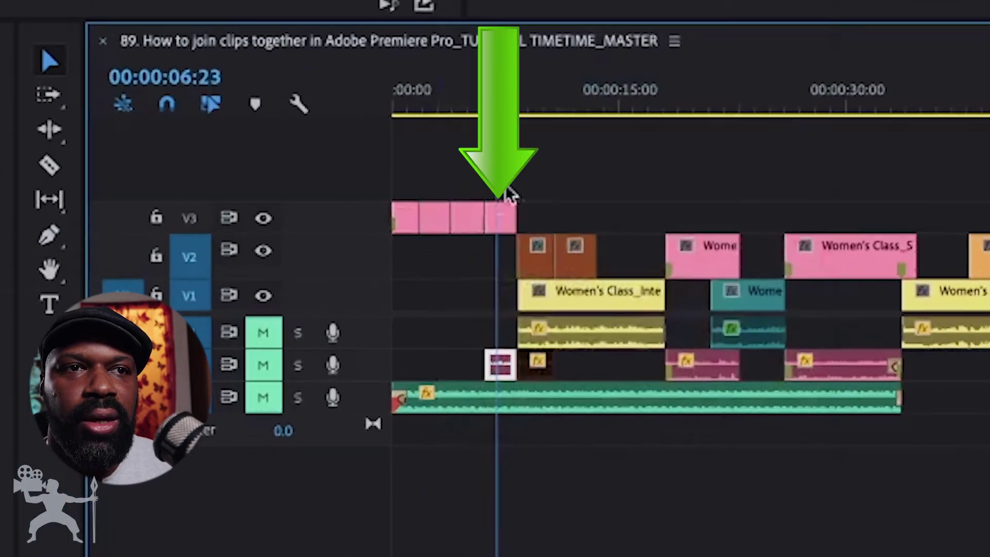